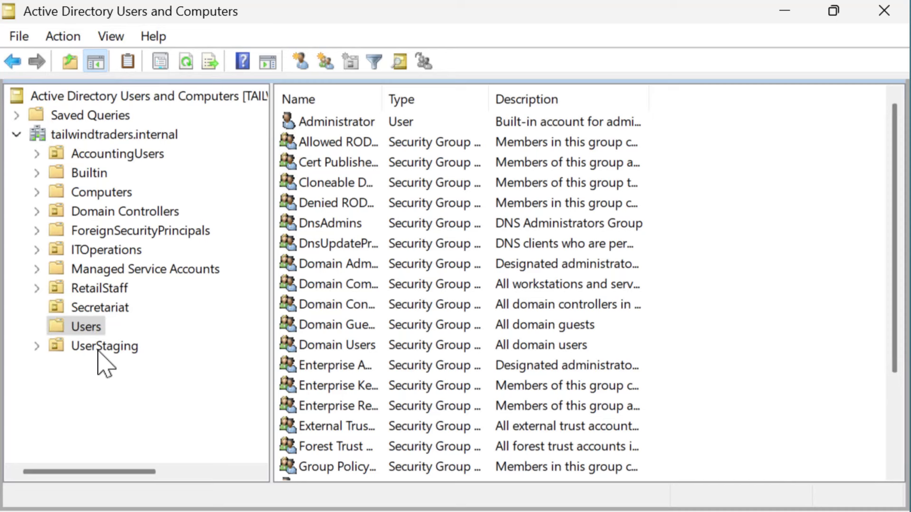
Step: Start creating a new user in the Secretariat OU
click(97, 310)
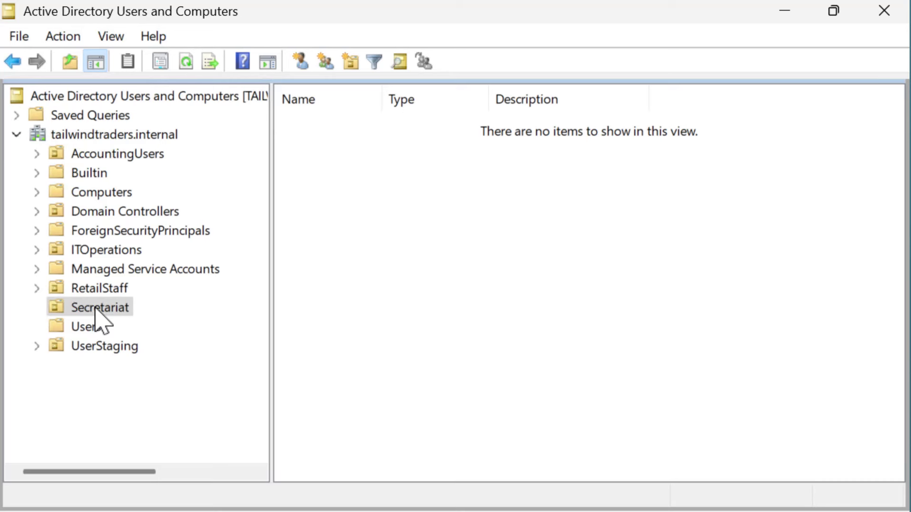
right_click(96, 309)
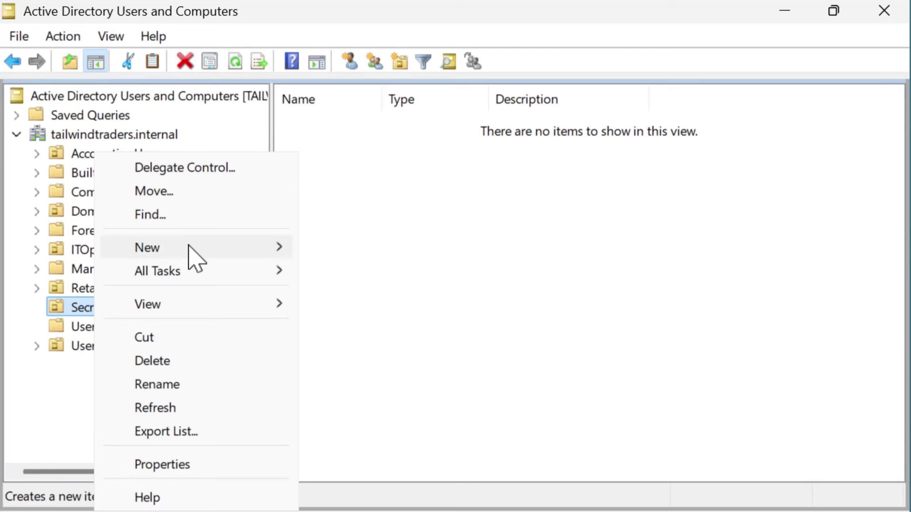
mouse_move(232, 255)
click(351, 459)
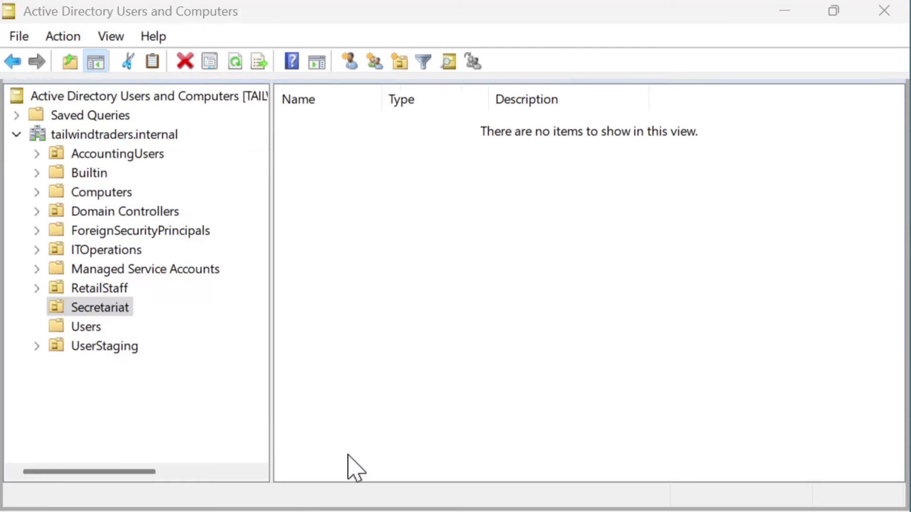
Step: Enter first name Alpha, last name Beta and logon name alpha.beta
text(Alpha)
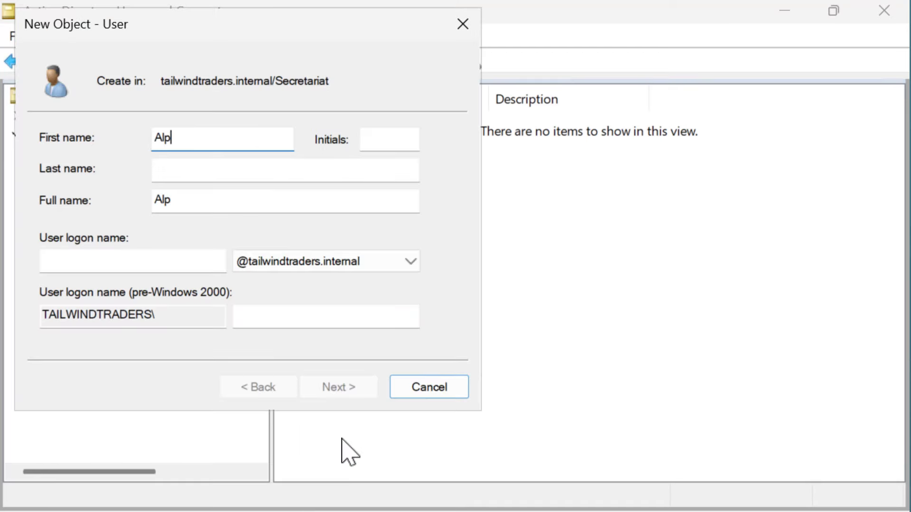
key(Tab)
key(Tab)
text(Beta)
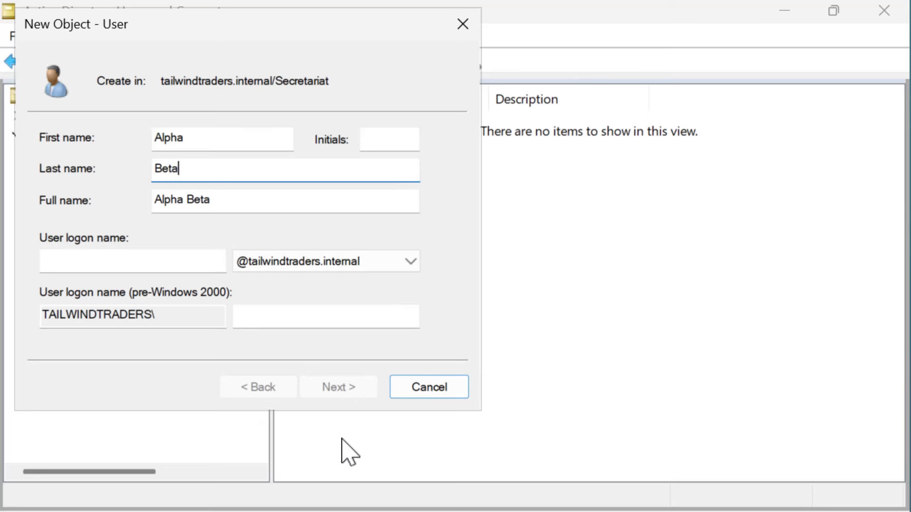
key(Tab)
key(Tab)
text(alpha.beta)
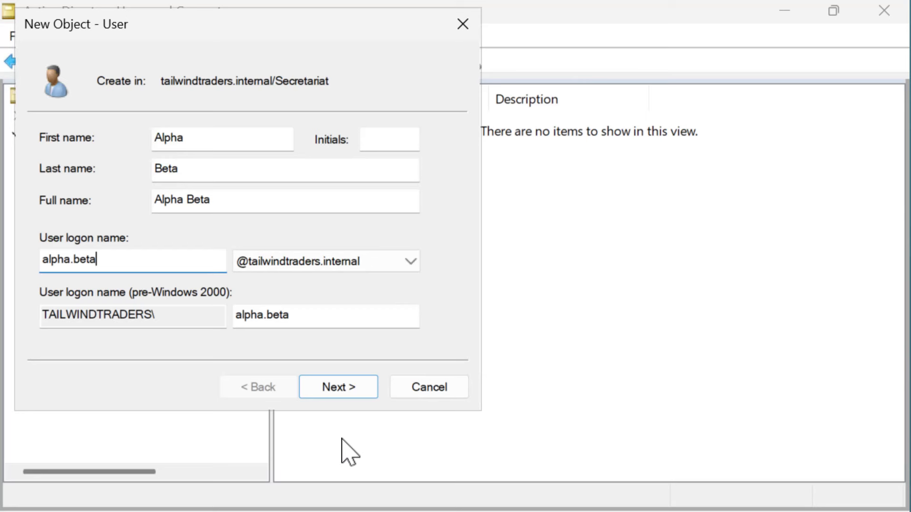
Step: Enter and confirm Alpha Beta's initial password, then finish creating the account
click(347, 394)
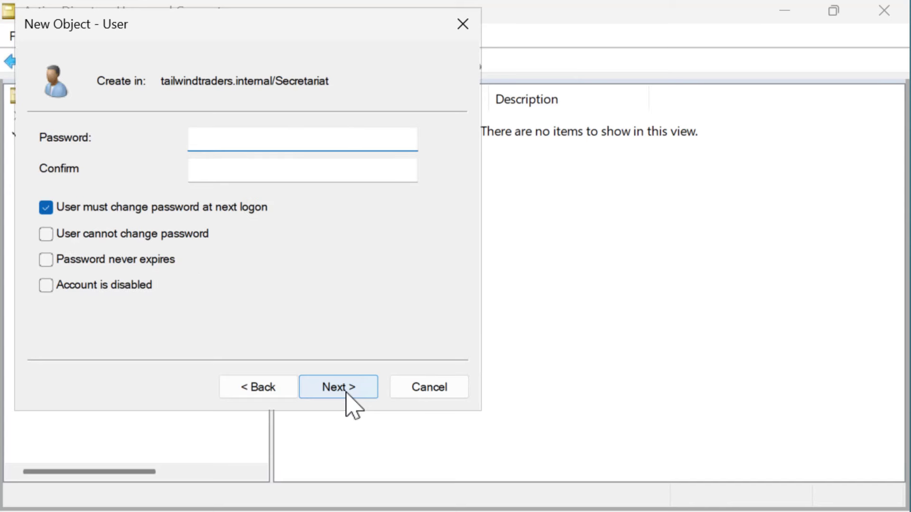
text(Pa55w.rdPa55w.rd12)
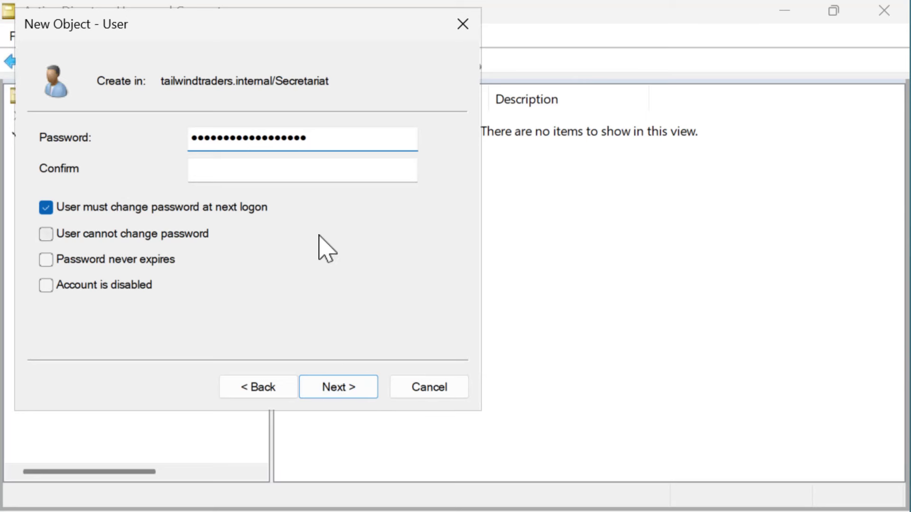
click(315, 172)
text(Pa)
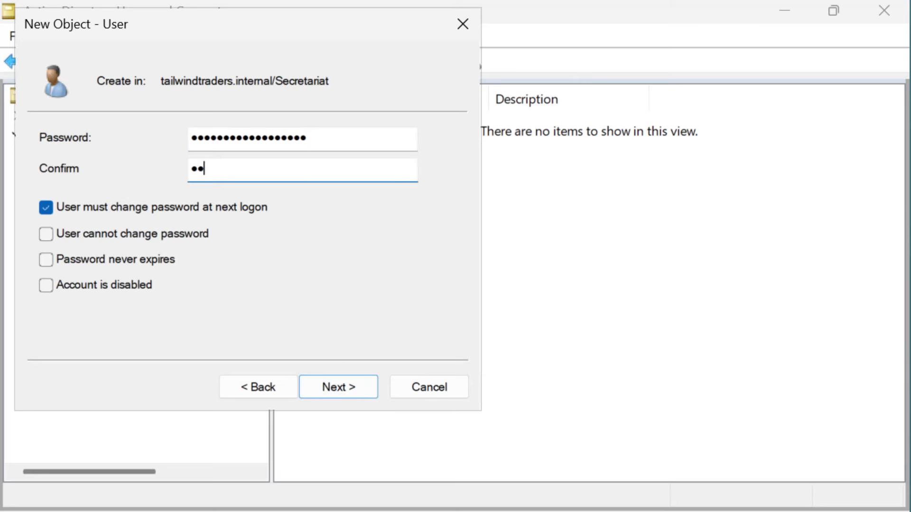
text(55w.rdPa55w.rd1)
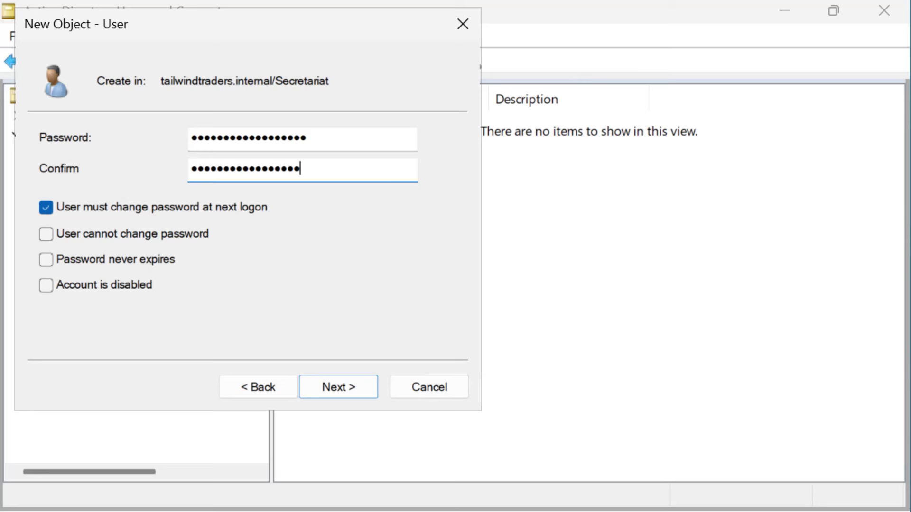
text(2)
click(323, 385)
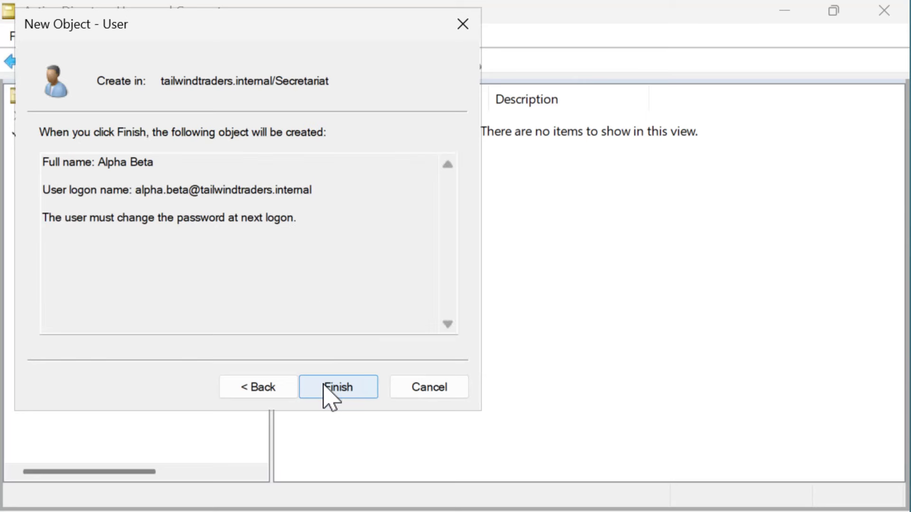
click(323, 385)
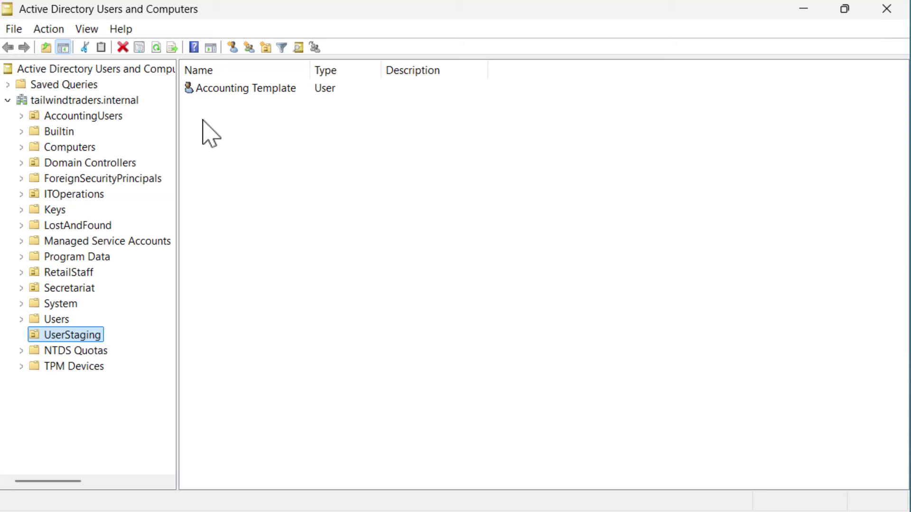
Step: In Accounting Template's properties, make the account expire on a set date
right_click(214, 93)
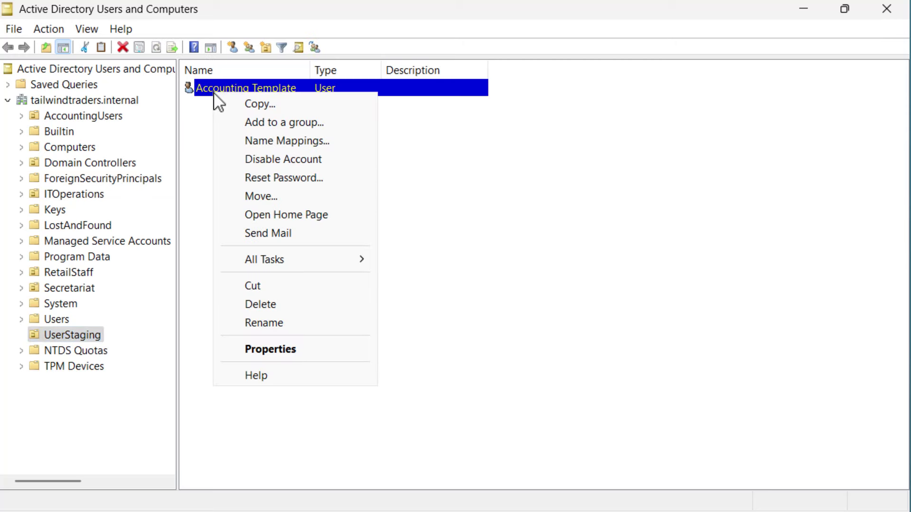
click(279, 353)
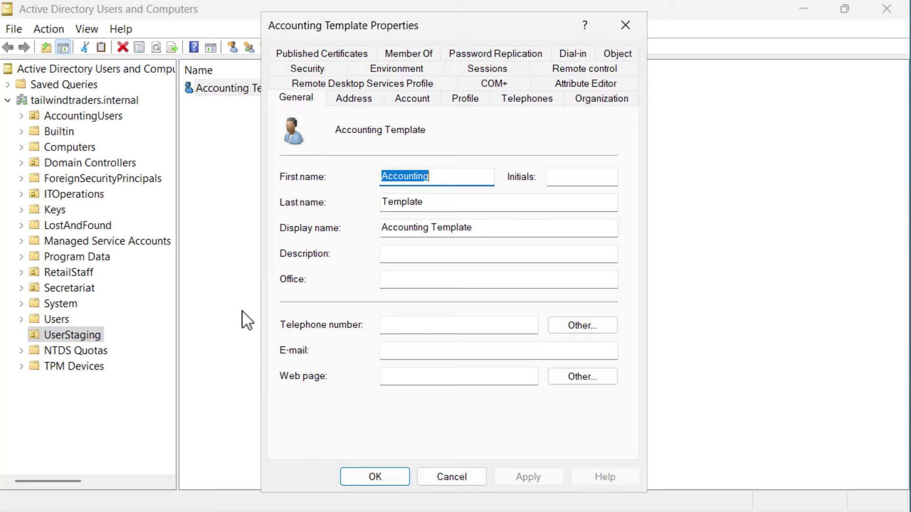
click(412, 99)
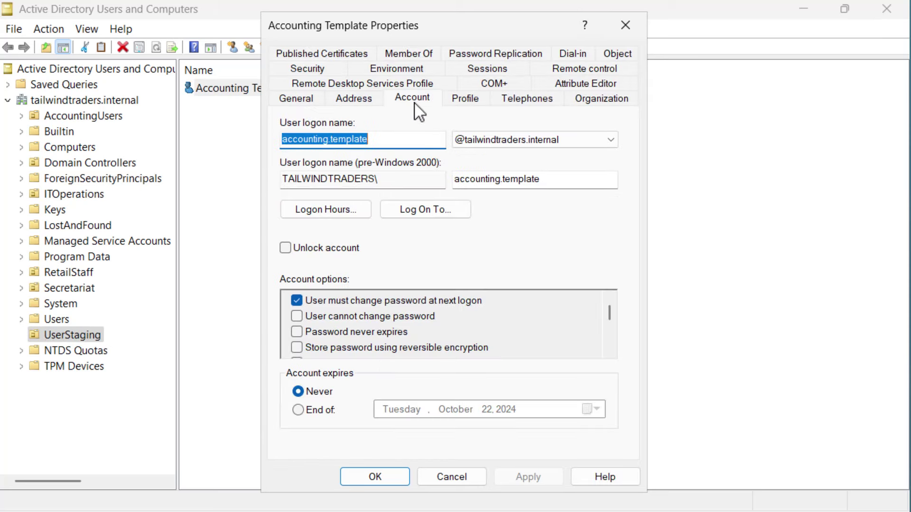
click(301, 412)
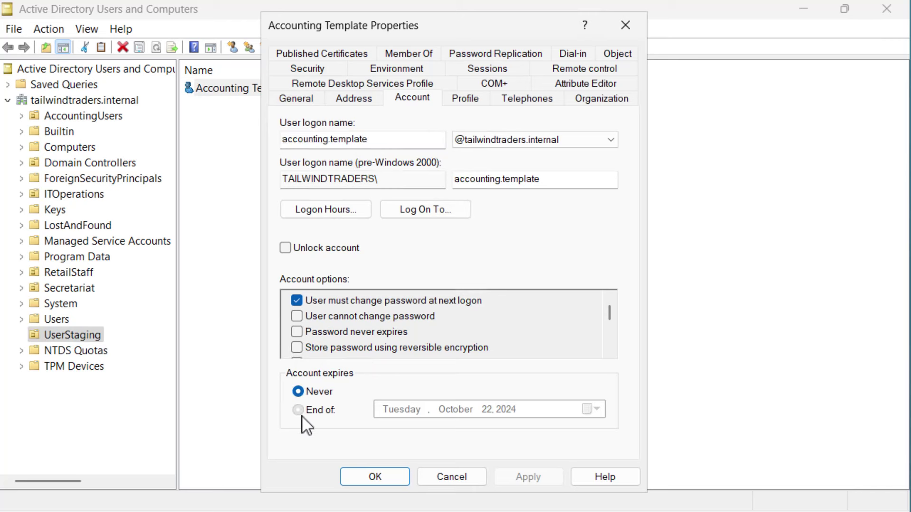
Step: Pick January 1, 2026 as the expiry date and apply it
click(590, 411)
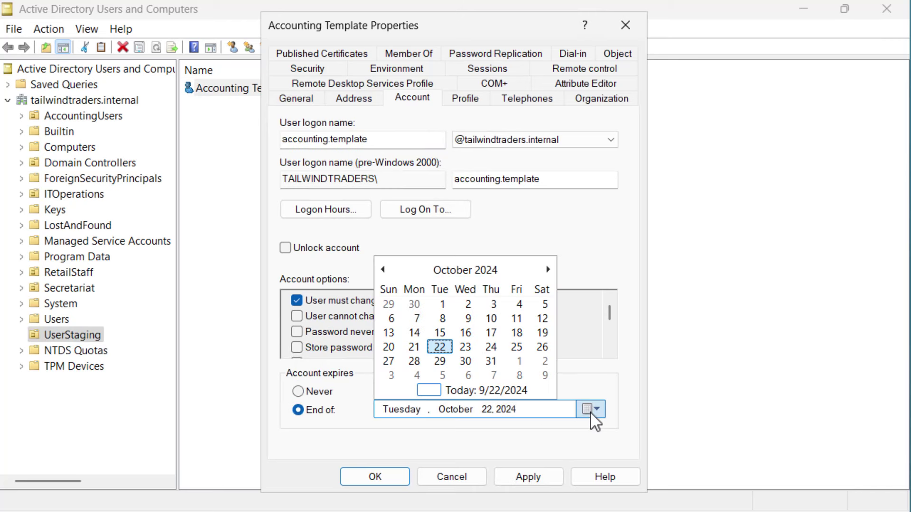
click(548, 269)
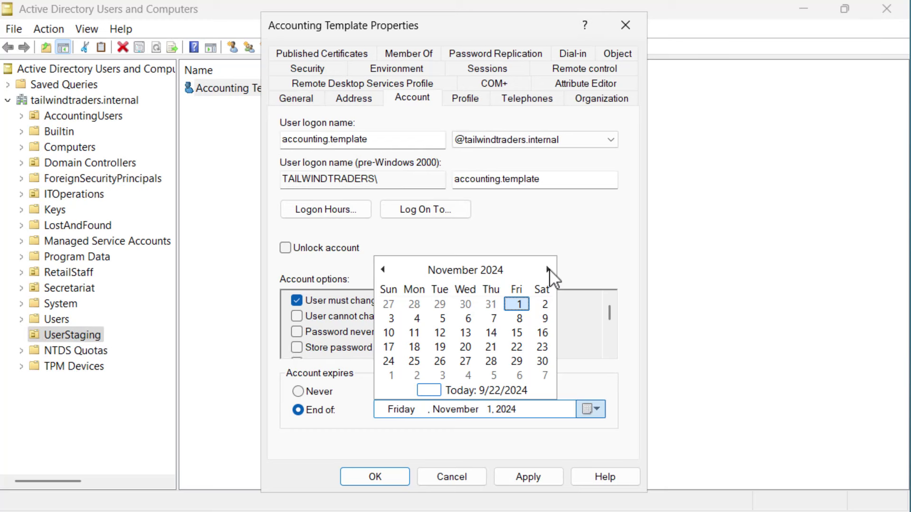
click(548, 269)
click(548, 269)
click(548, 269)
click(548, 270)
click(548, 270)
click(548, 269)
click(547, 270)
click(548, 269)
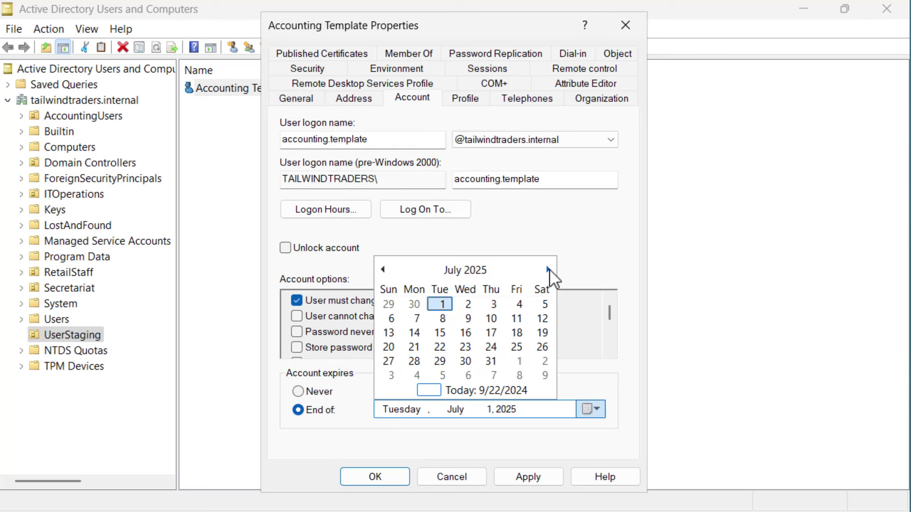
click(548, 270)
click(548, 269)
click(548, 269)
click(548, 270)
click(548, 269)
click(548, 270)
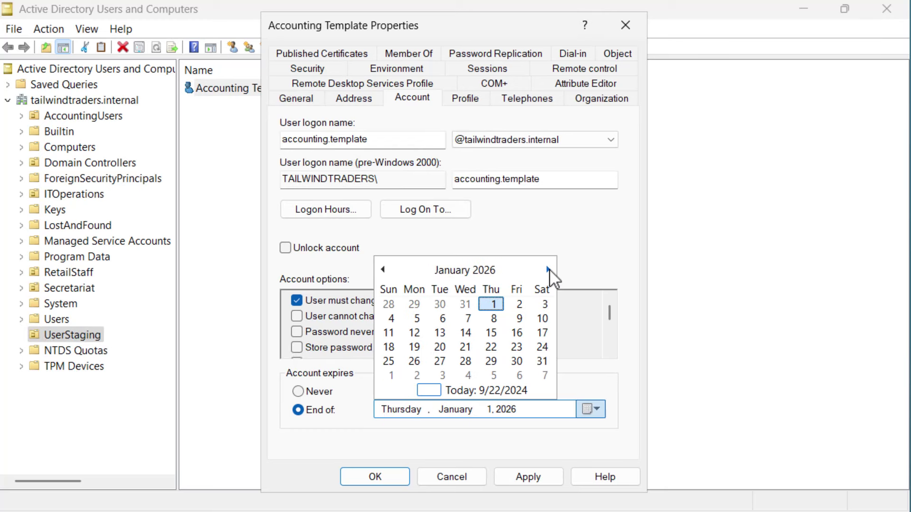
click(491, 303)
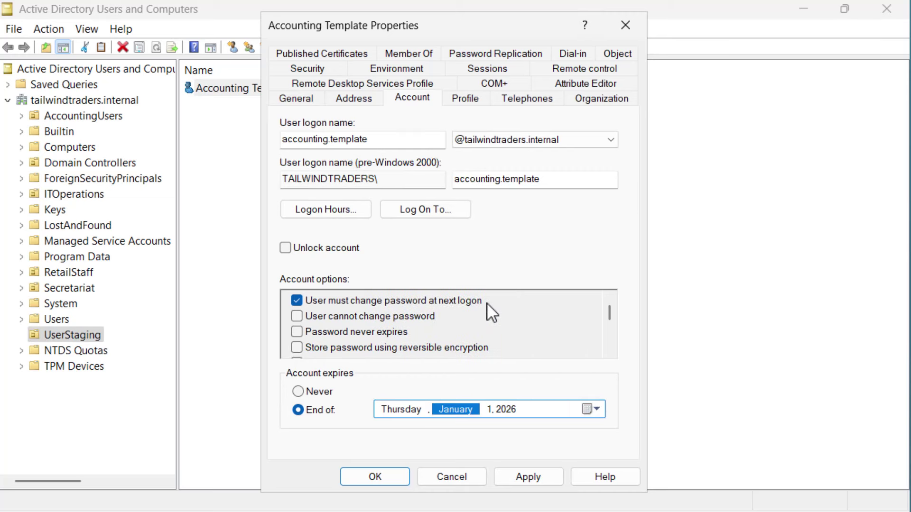
click(519, 479)
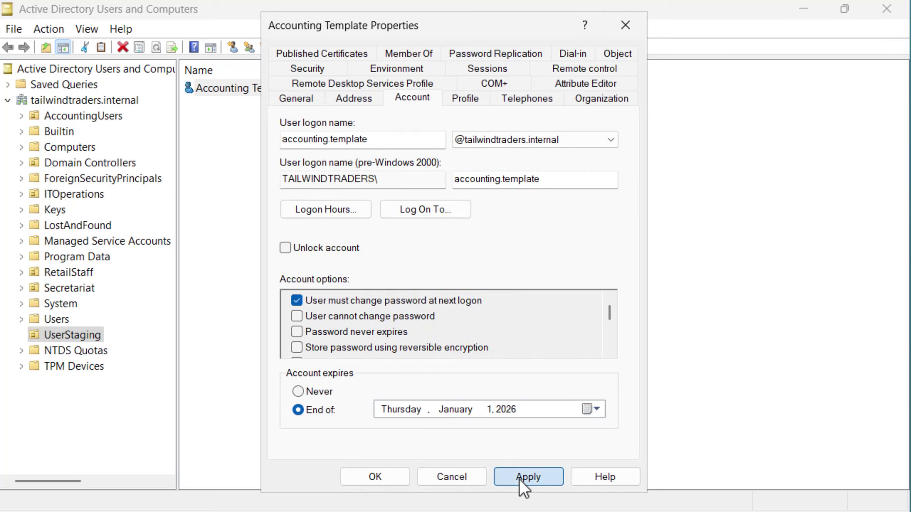
Step: Add Accounting Template to the AccountingUsers group, apply, and close its properties
click(386, 53)
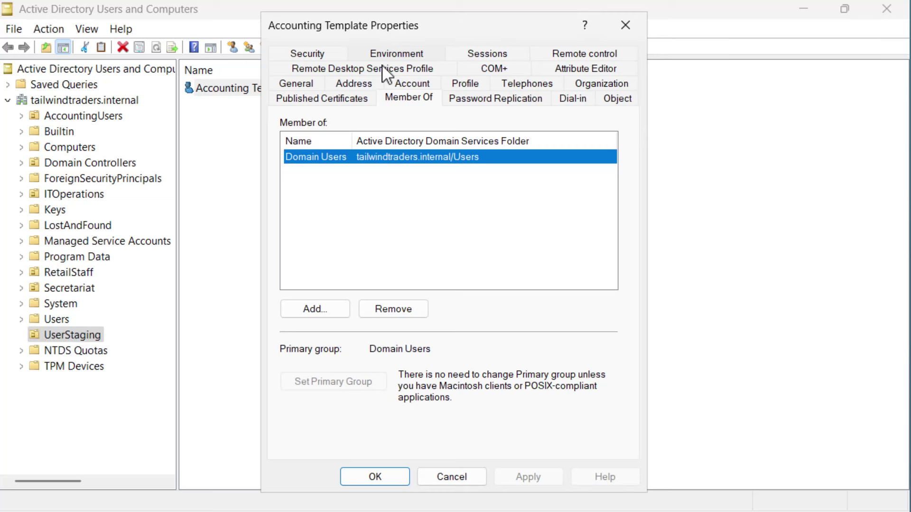
click(310, 311)
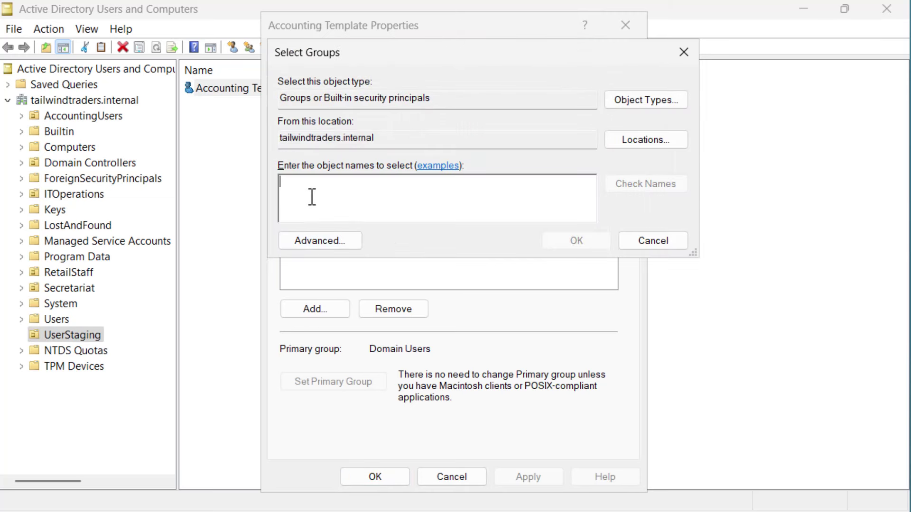
text(Account)
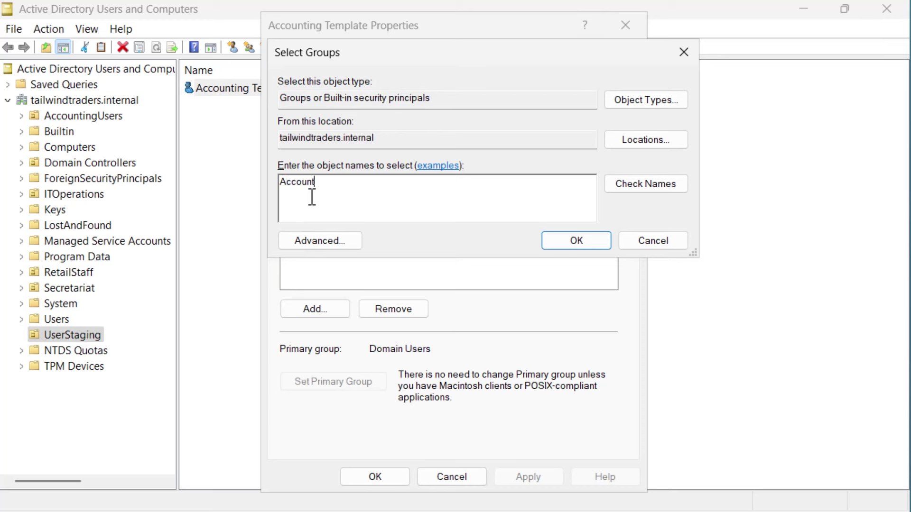
text(ingUsers)
click(620, 187)
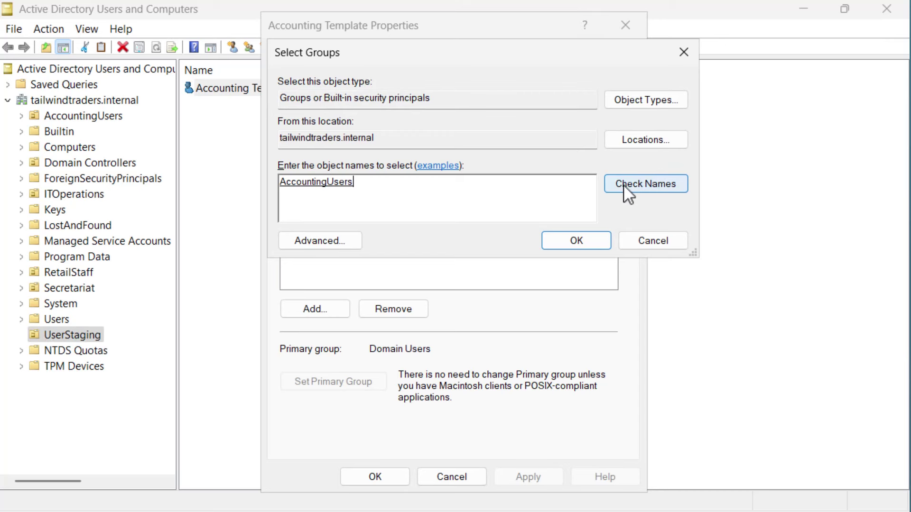
click(588, 241)
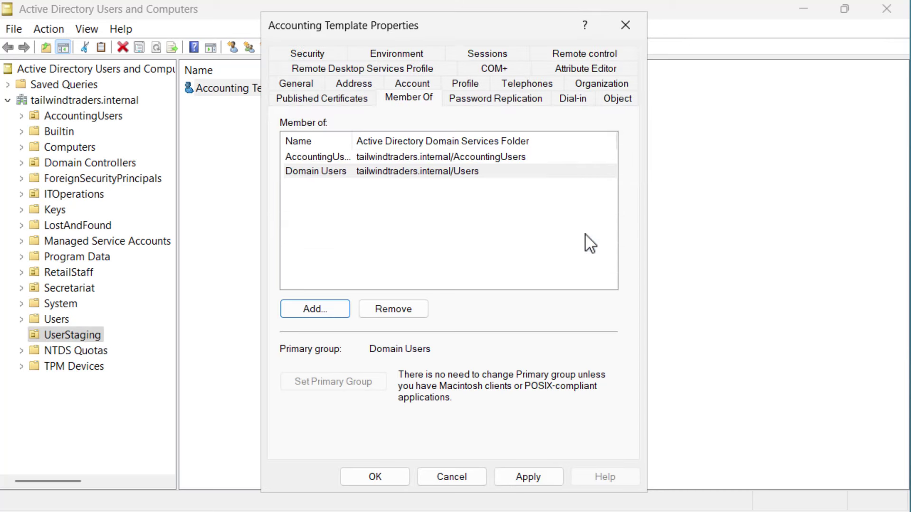
click(529, 477)
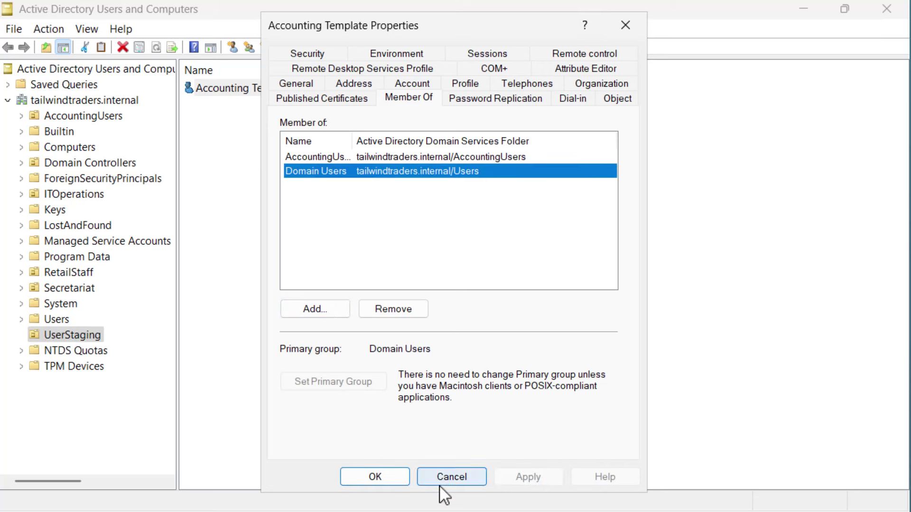
click(375, 477)
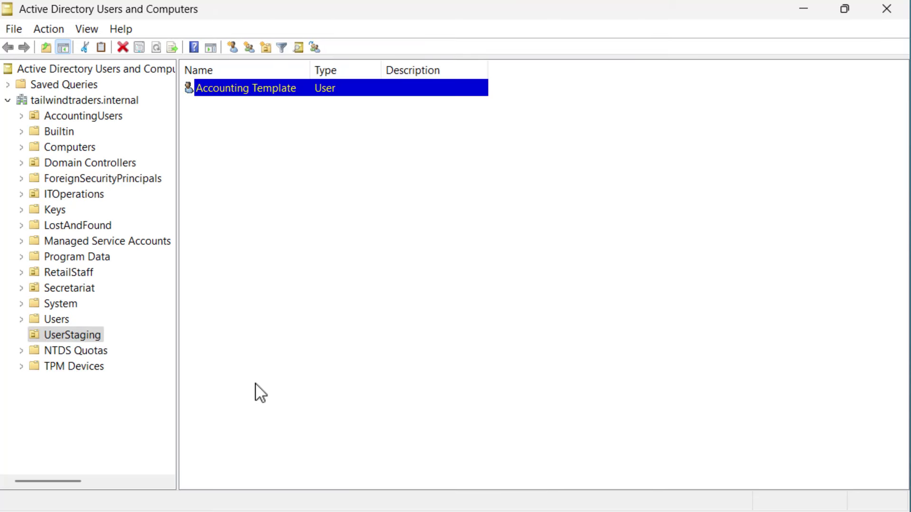
Step: Copy Accounting Template into a new user Delta Gamma with logon name delta.gamma
right_click(235, 92)
click(263, 98)
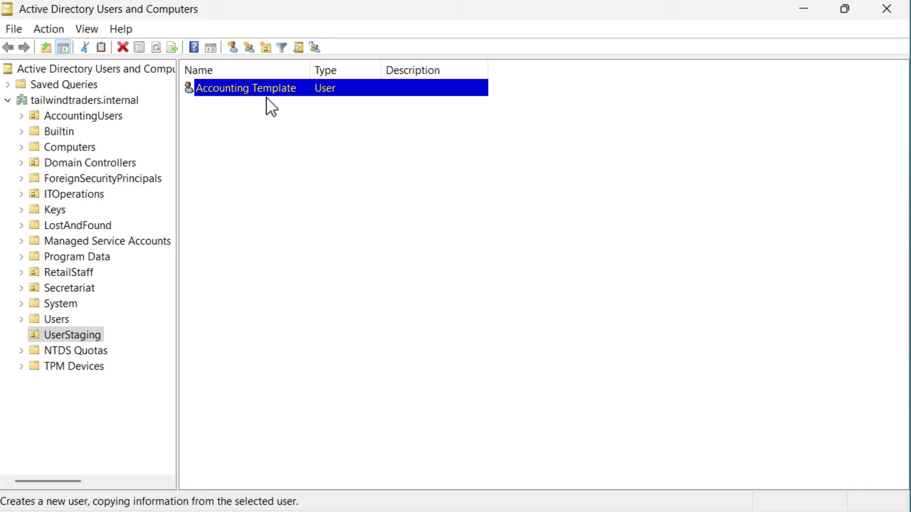
text(Delta)
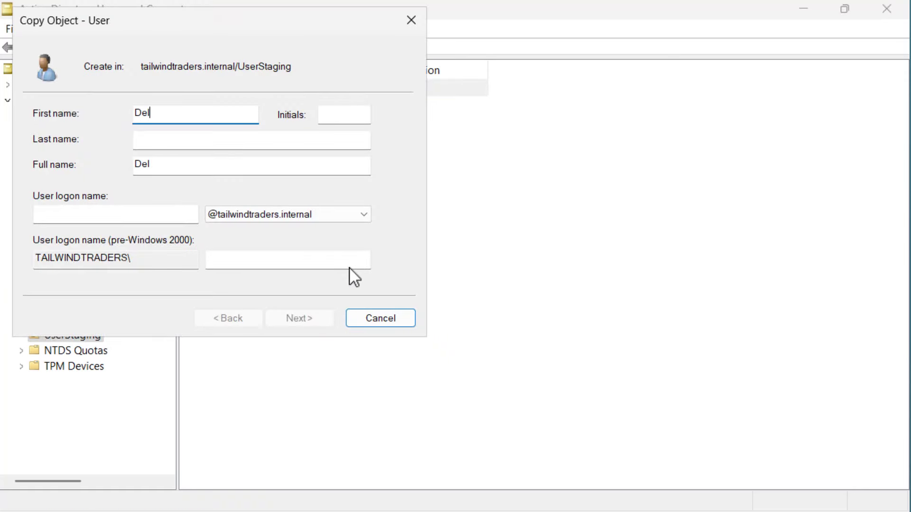
key(Tab)
key(Tab)
text(Gamma)
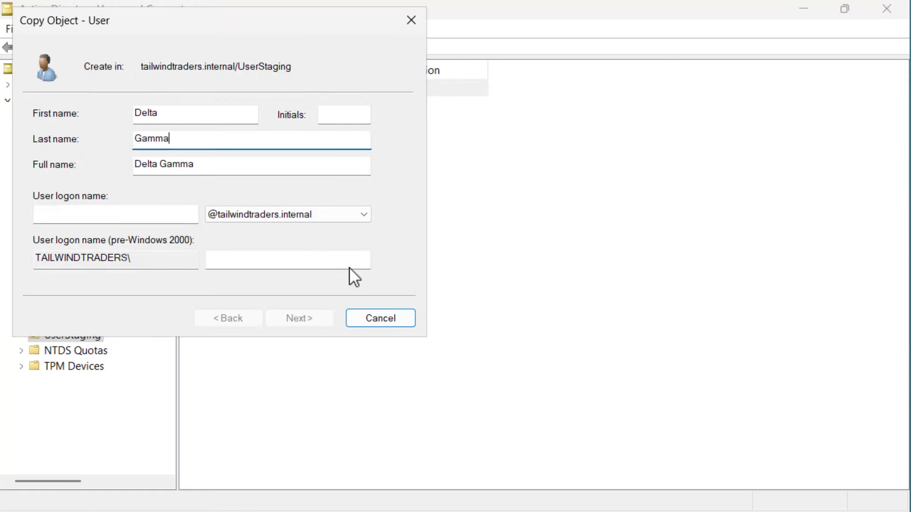
key(Tab)
key(Tab)
text(delta.gamma)
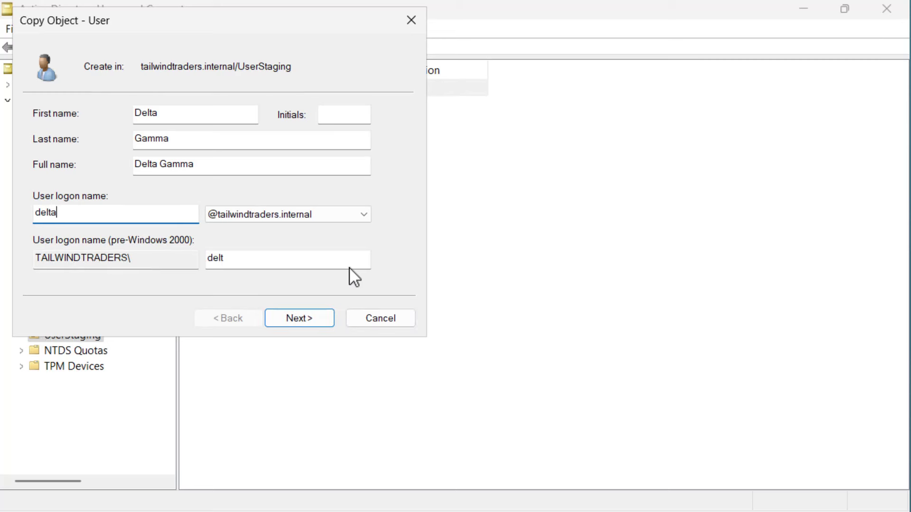
Step: Enter and confirm Delta Gamma's password and finish creating the account
key(Return)
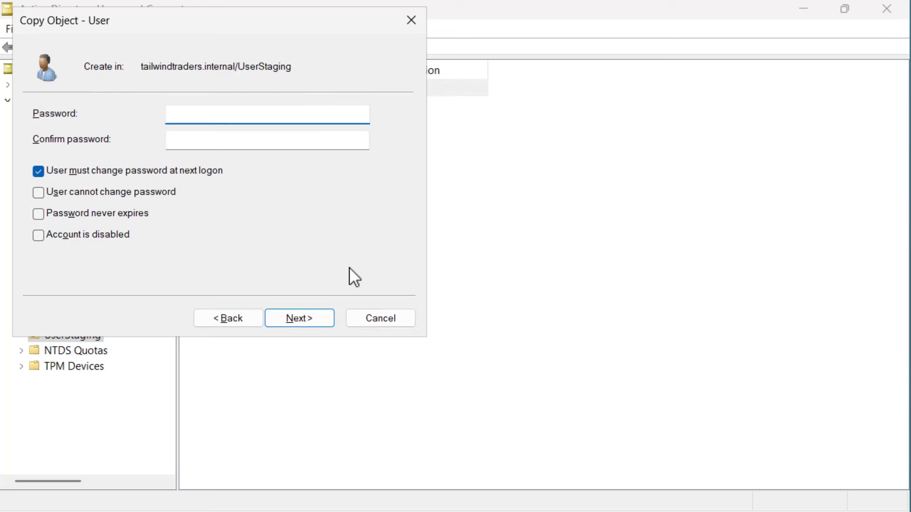
text(Pa55w.rd121234)
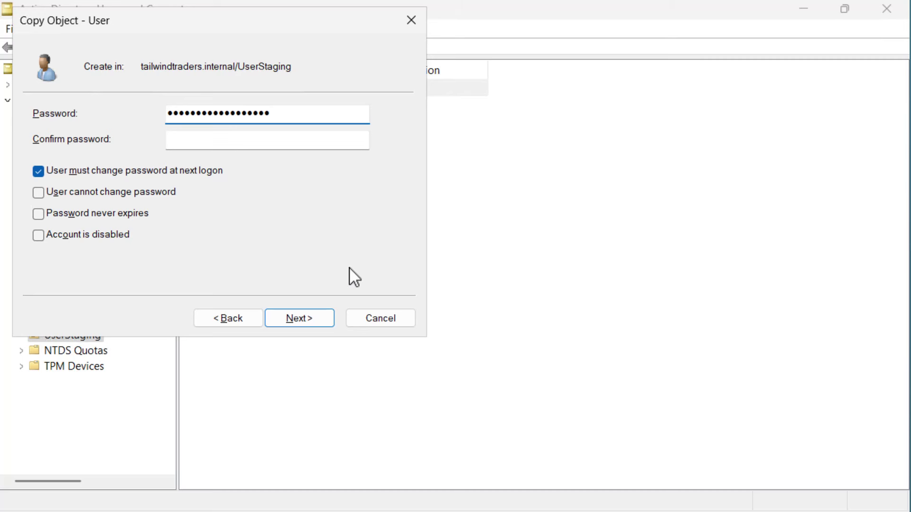
key(Tab)
text(Pa55w.rd)
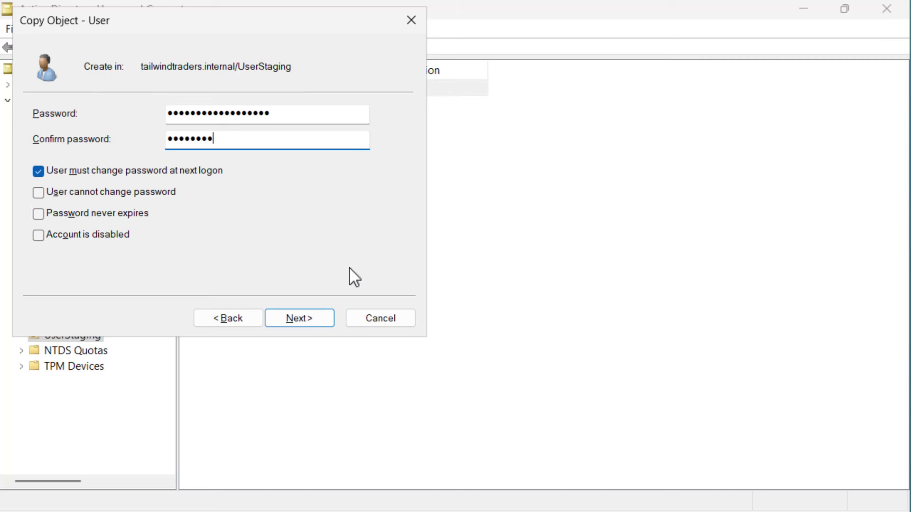
text(2024234)
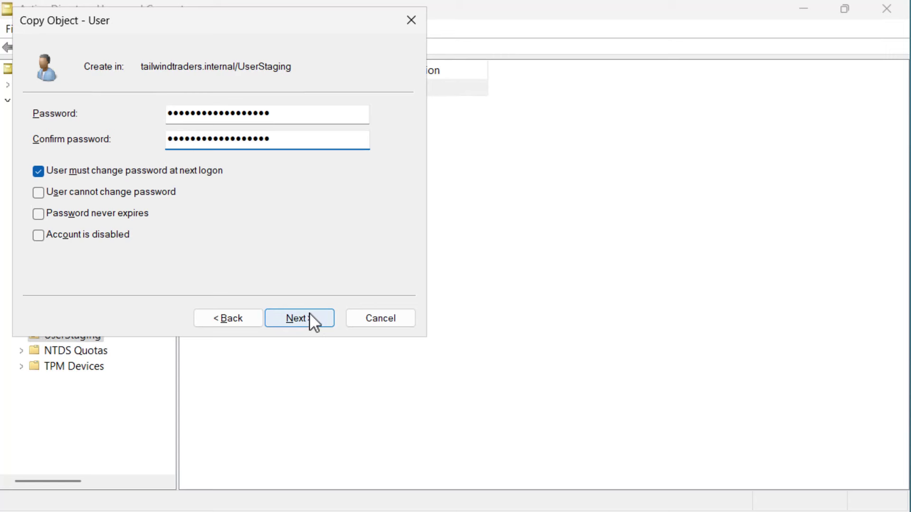
click(311, 317)
click(312, 317)
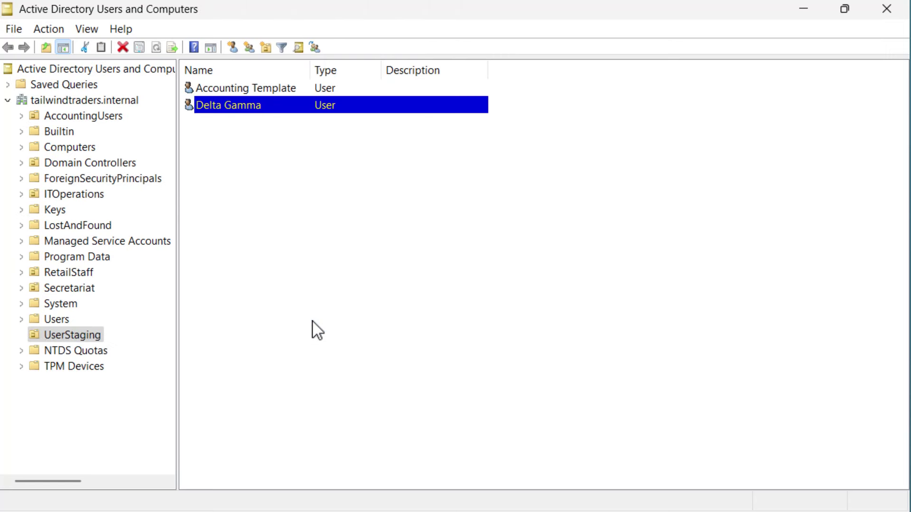
Step: Move Delta Gamma into the AccountingUsers OU and view its contents
drag(229, 107, 125, 114)
click(375, 310)
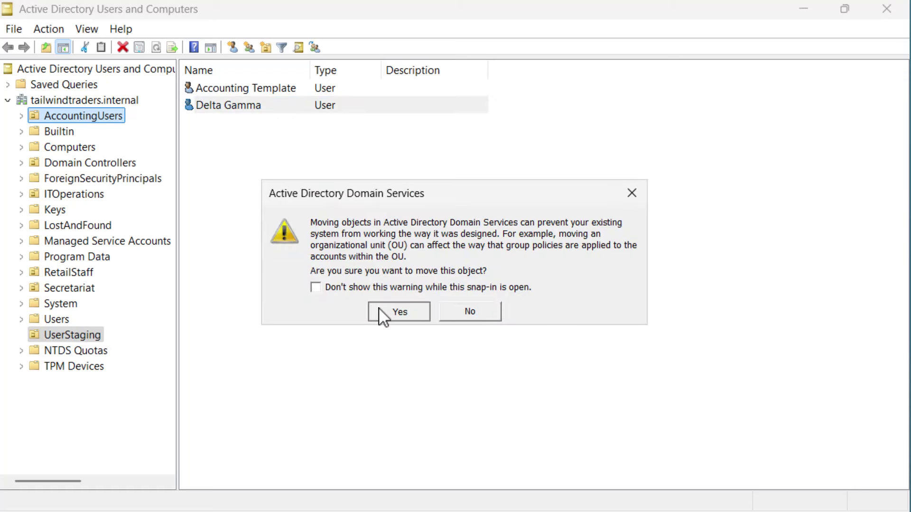
click(85, 117)
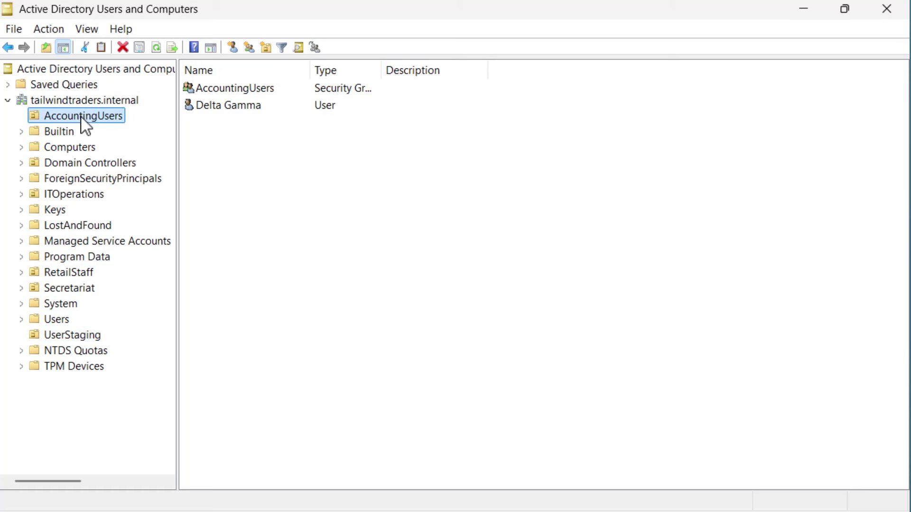
click(234, 106)
double_click(234, 106)
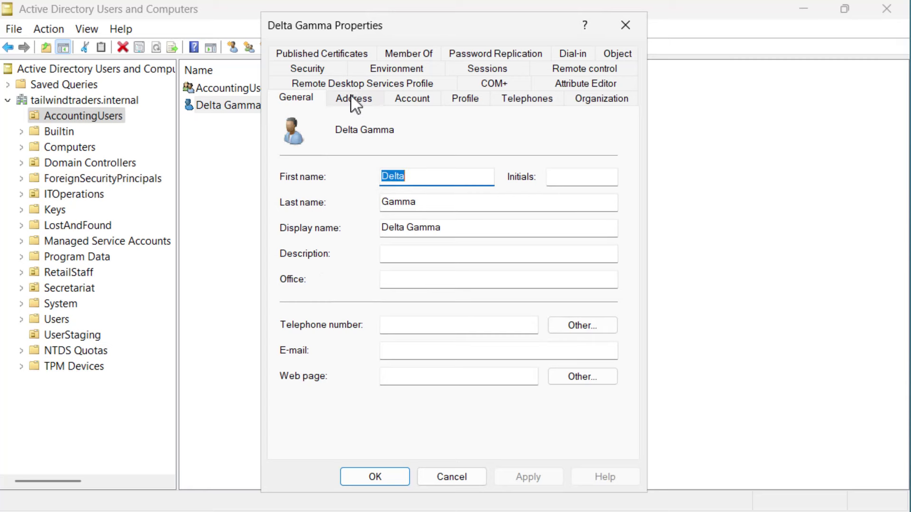
click(408, 100)
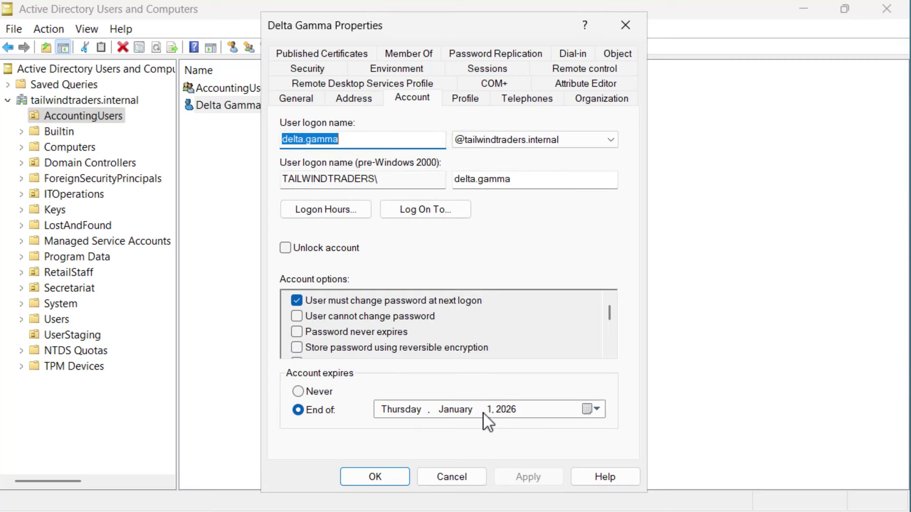
click(398, 53)
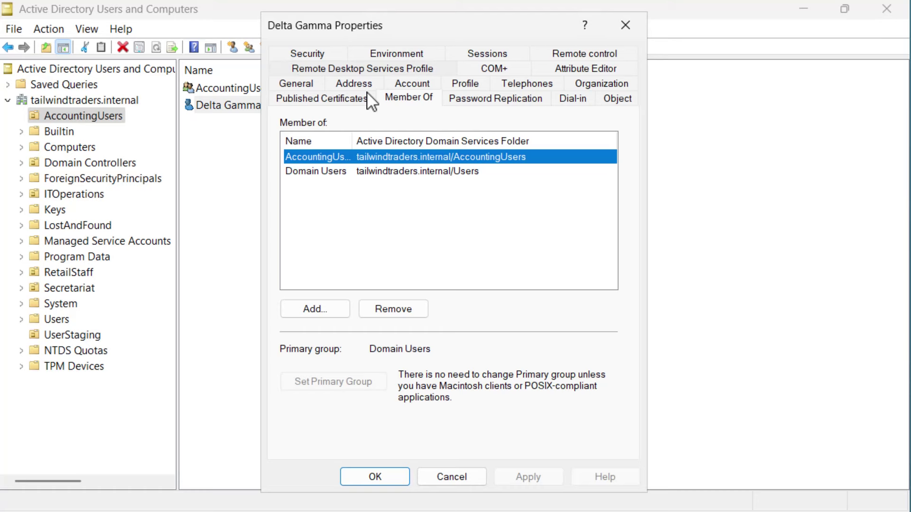
click(352, 479)
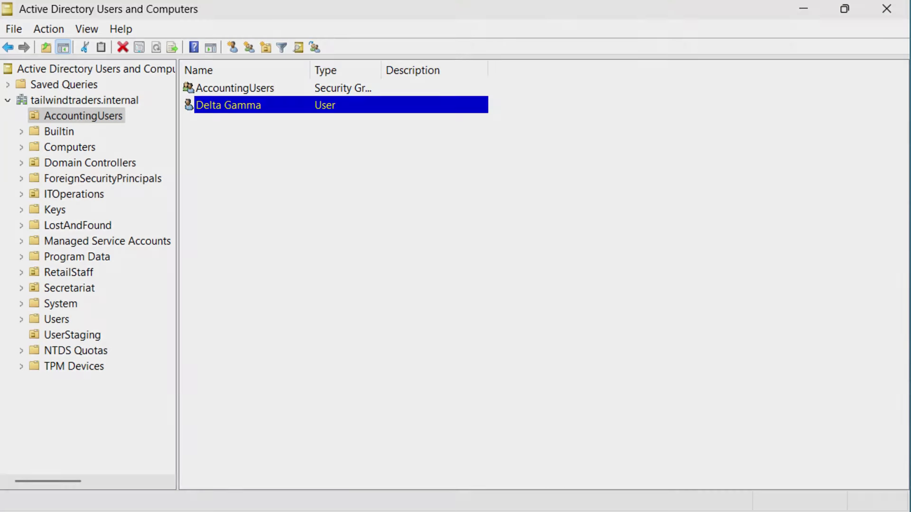